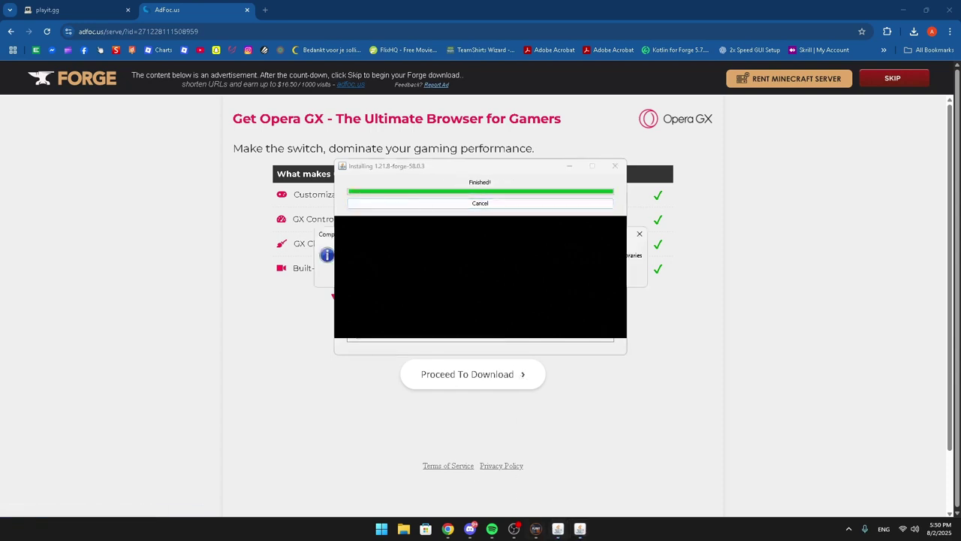
Step: Acknowledge the completed Forge server installation and minimize the browser window
key(Return)
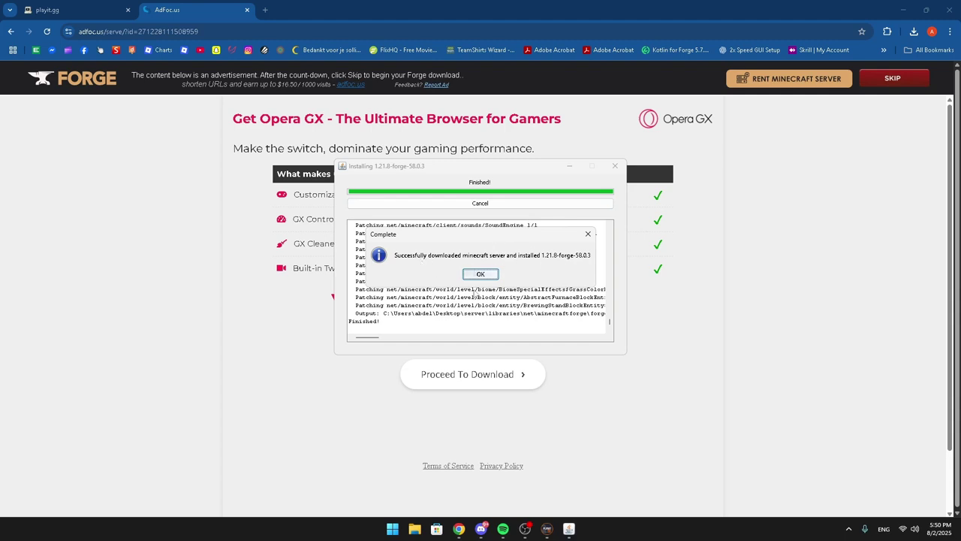
click(479, 274)
click(903, 9)
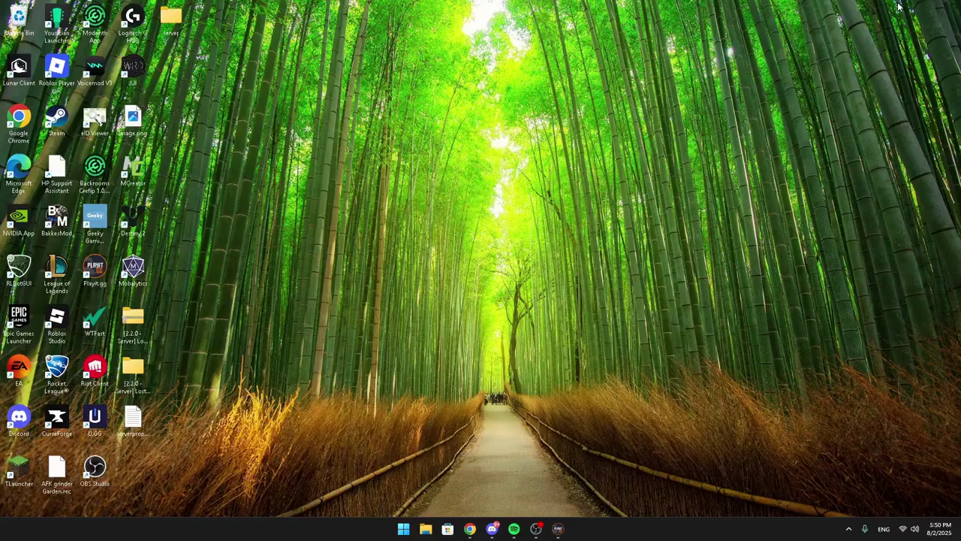
Step: Try to start the new Forge server with run.bat from the desktop server folder, and dismiss its console
double_click(171, 21)
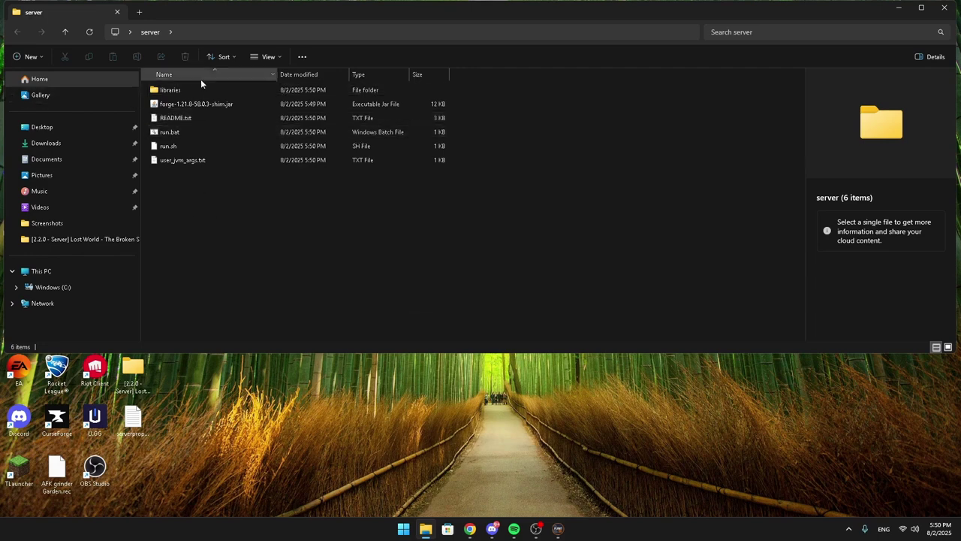
double_click(166, 134)
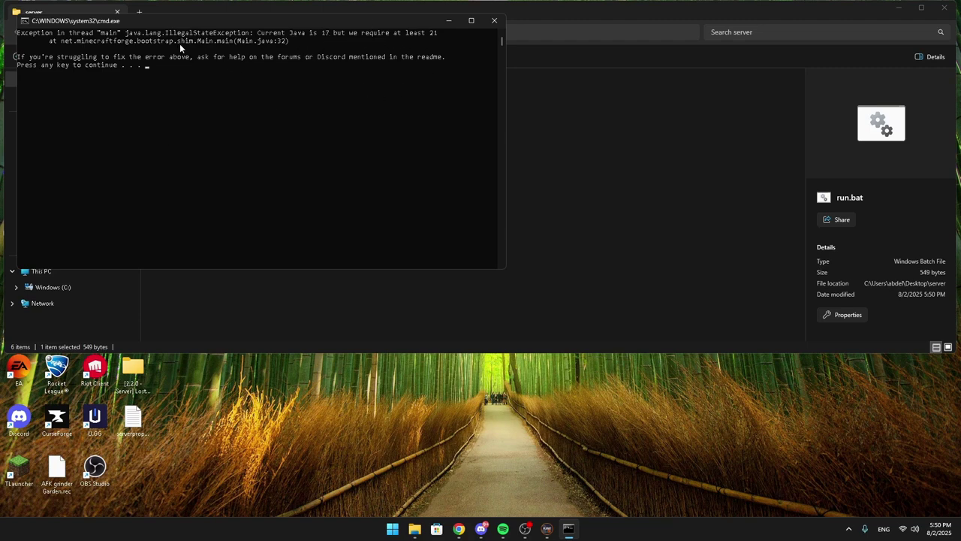
key(Return)
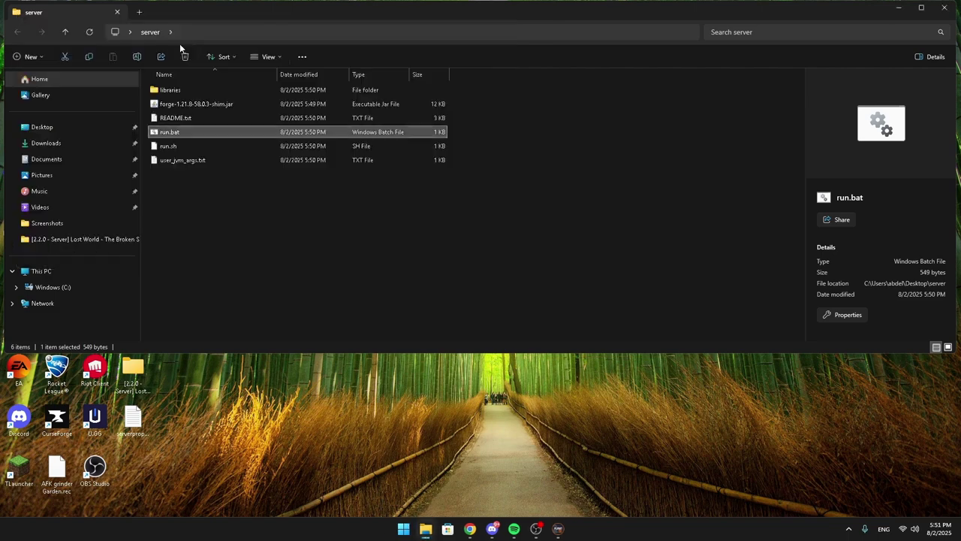
click(189, 232)
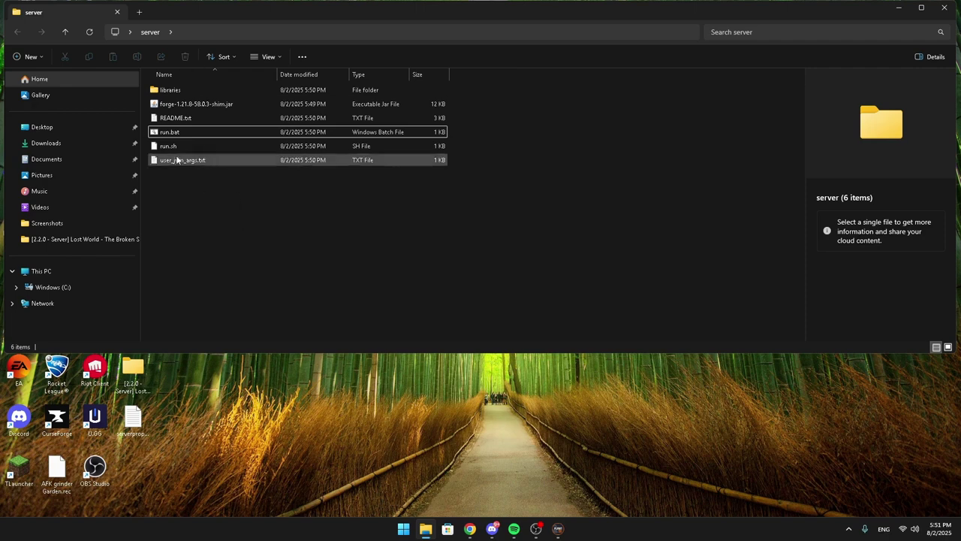
Step: Run run.bat from the "[2.2.0 - Server] Lost World - The Broken Script" desktop folder and close the server console
double_click(147, 369)
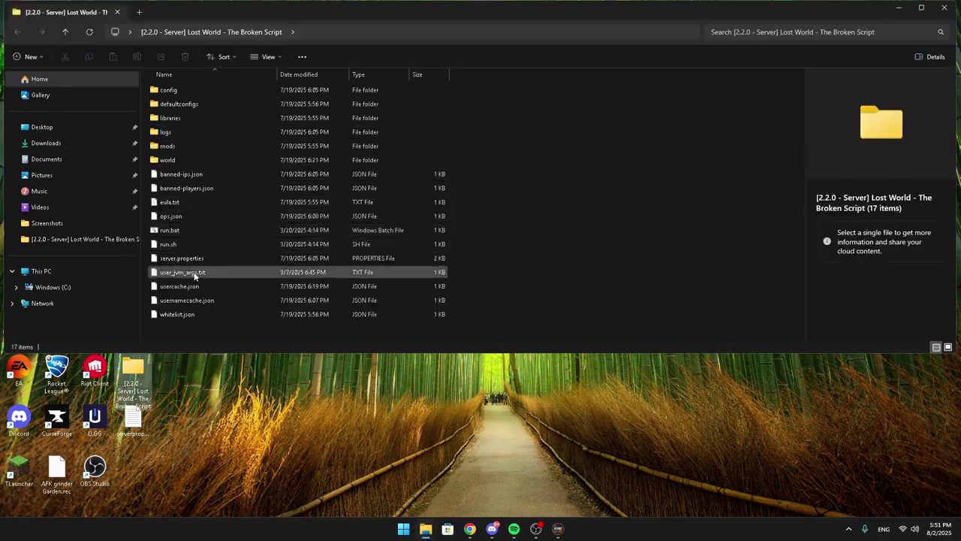
double_click(191, 236)
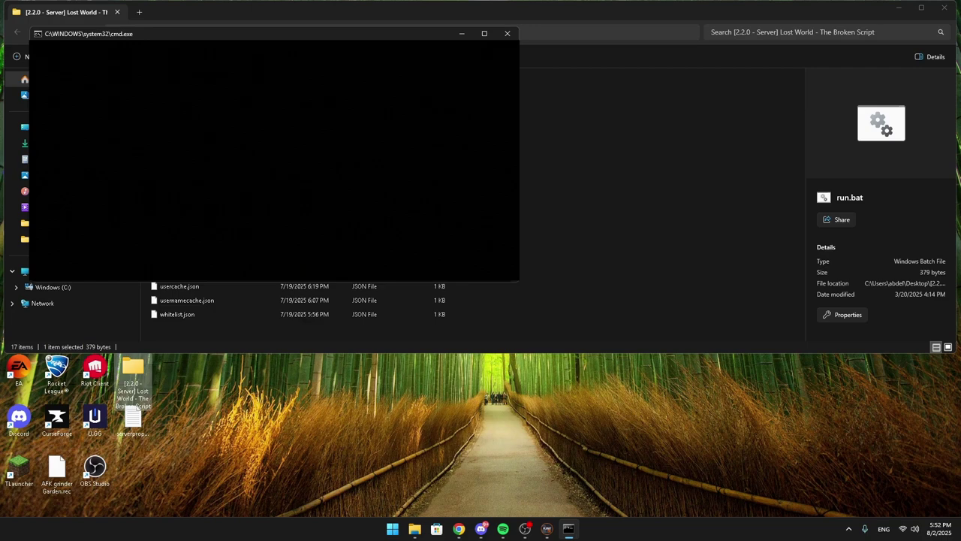
click(507, 33)
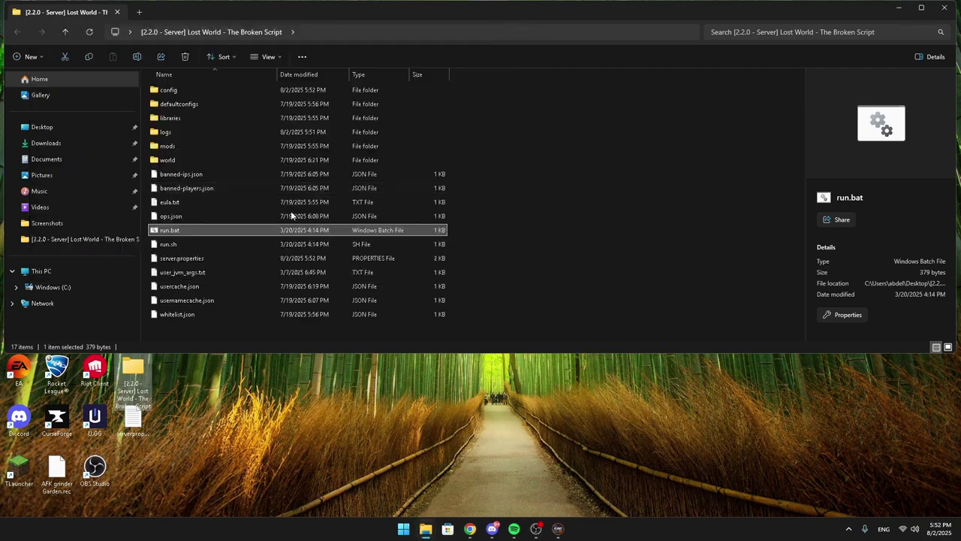
Step: Rename server.properties as server.txt and accept the file extension change
right_click(208, 263)
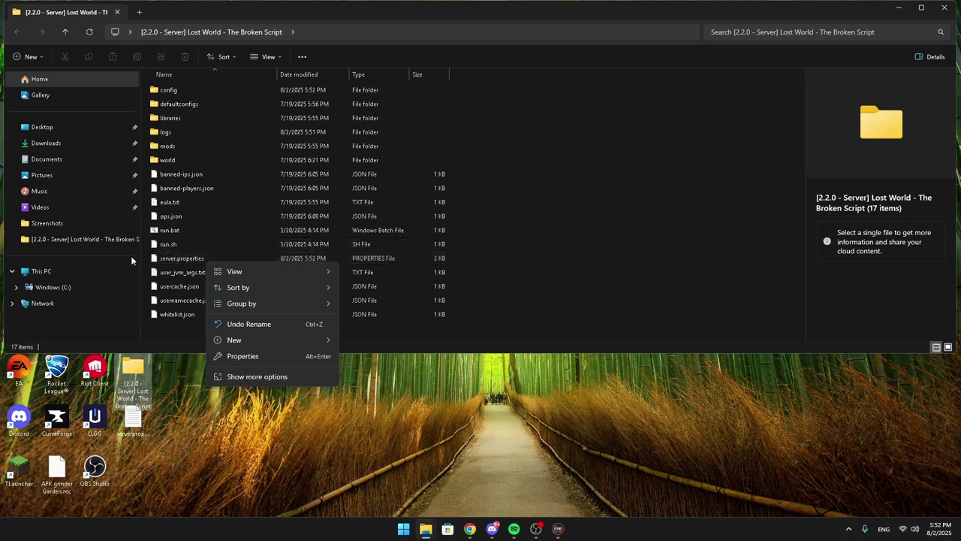
right_click(175, 261)
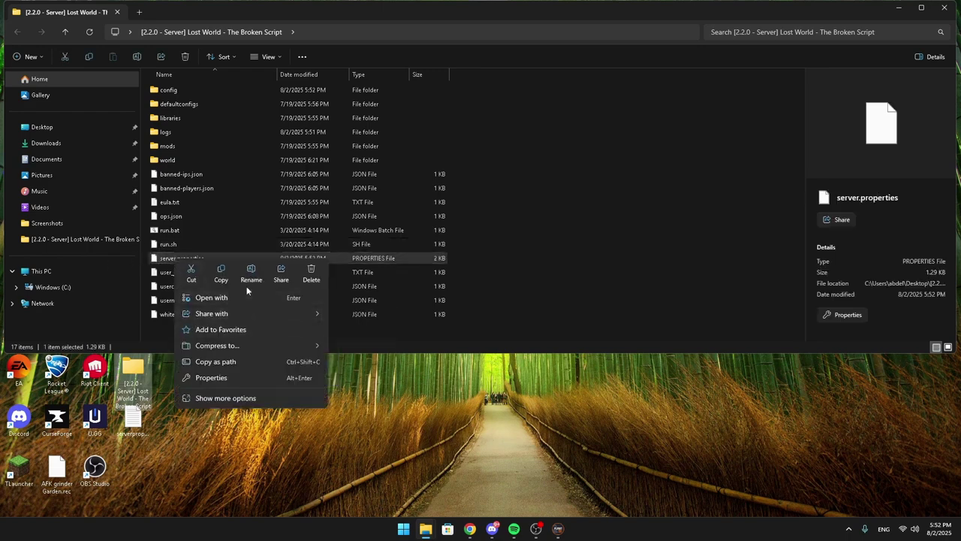
click(250, 272)
drag(204, 258, 178, 258)
click(178, 259)
text(tx)
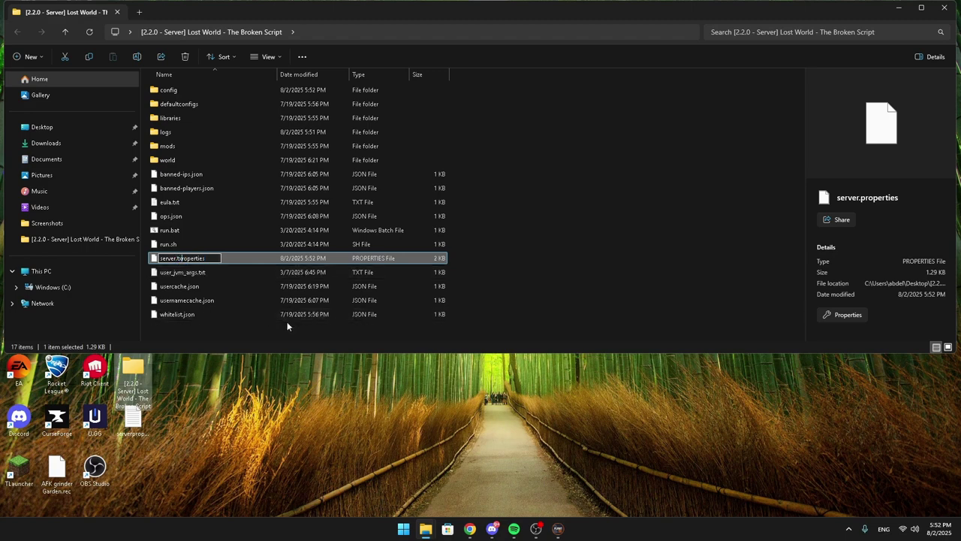
drag(205, 259, 177, 267)
text(txt)
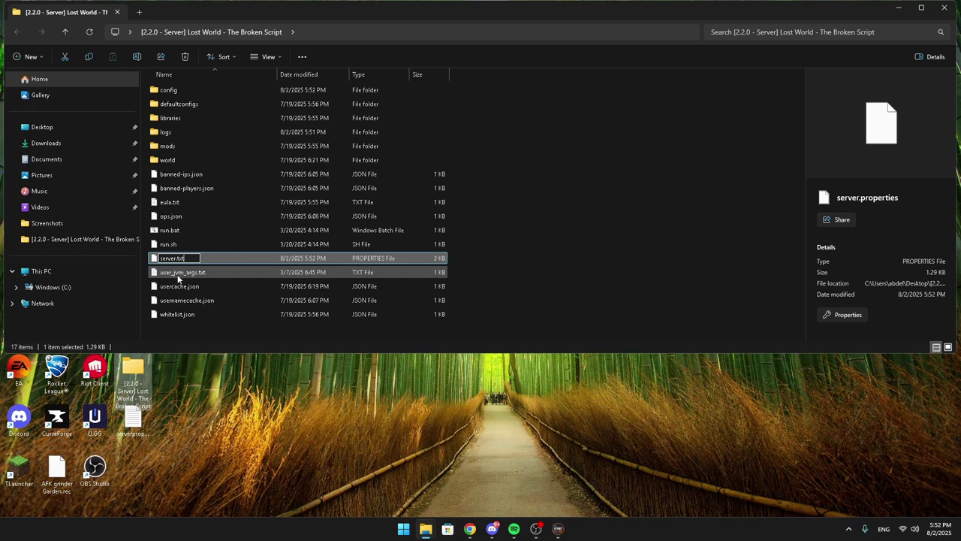
key(Return)
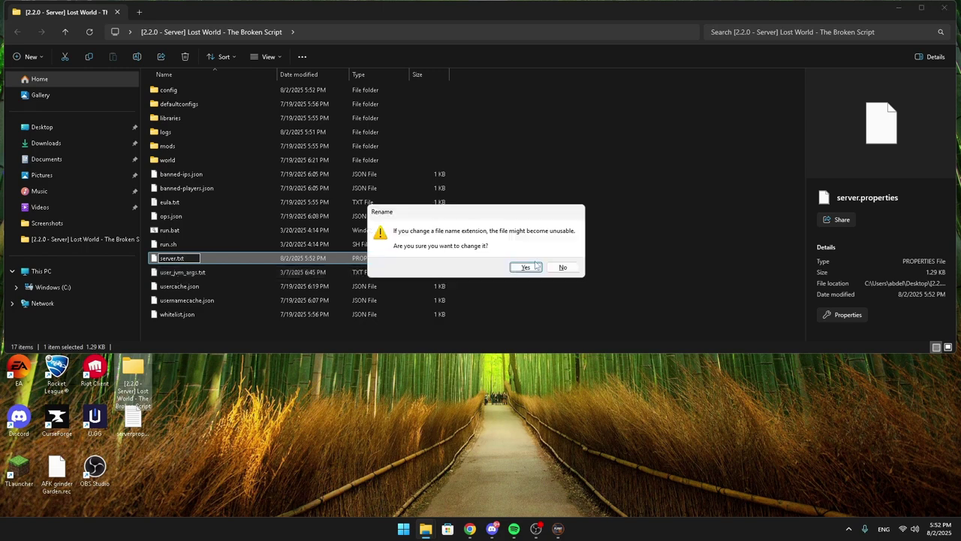
click(525, 267)
Step: Open server.txt and highlight the value of the online-mode setting
double_click(196, 258)
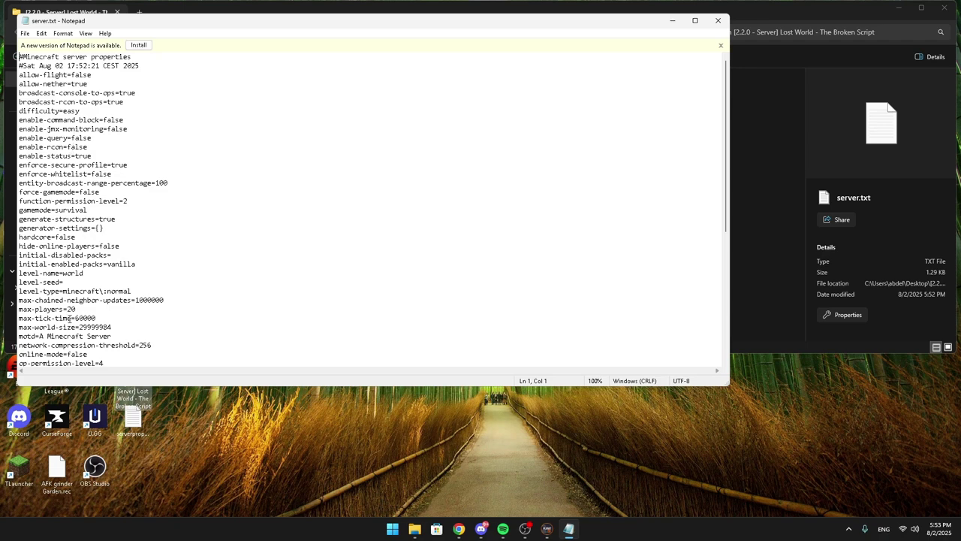
scroll(69, 275, down, 1)
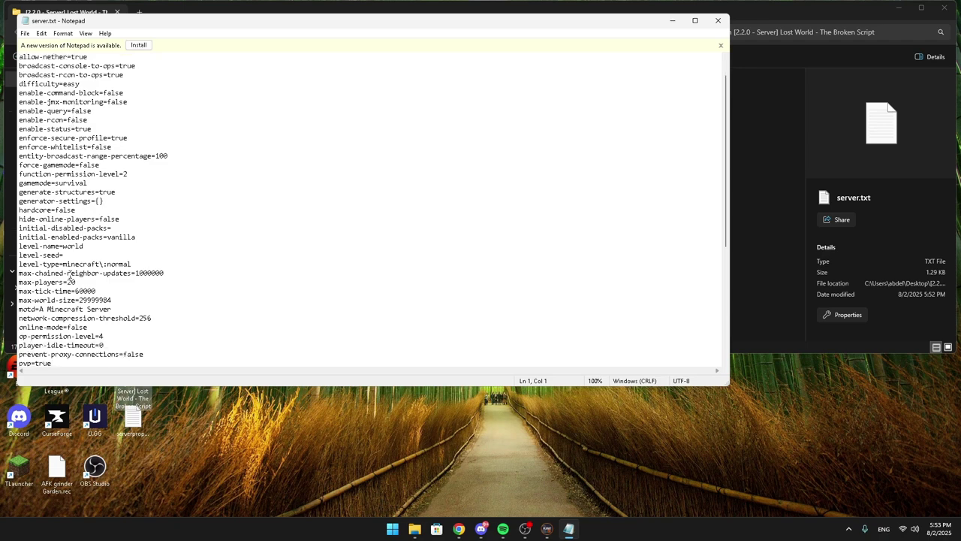
double_click(73, 330)
click(85, 328)
drag(96, 332, 73, 334)
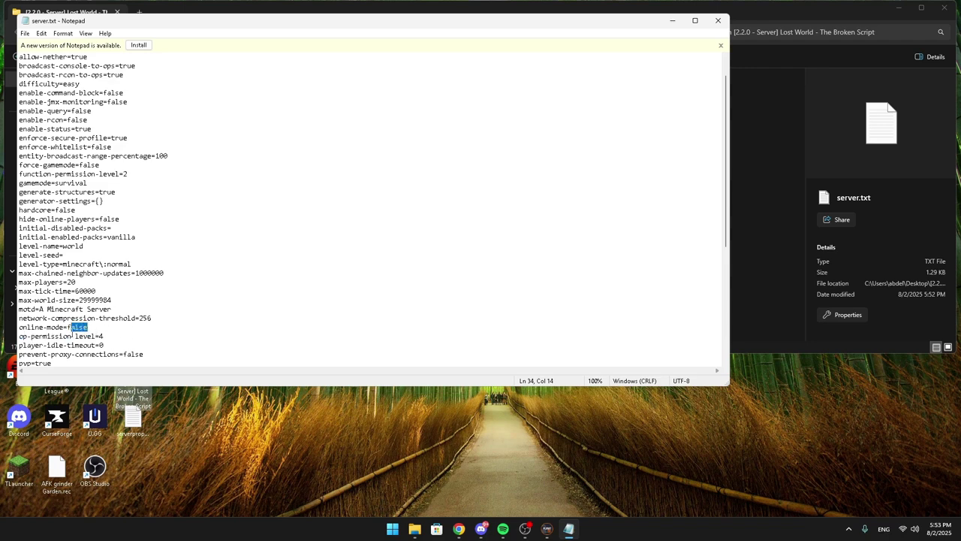
Step: Save server.txt and close the text editor
click(37, 36)
click(26, 34)
click(25, 34)
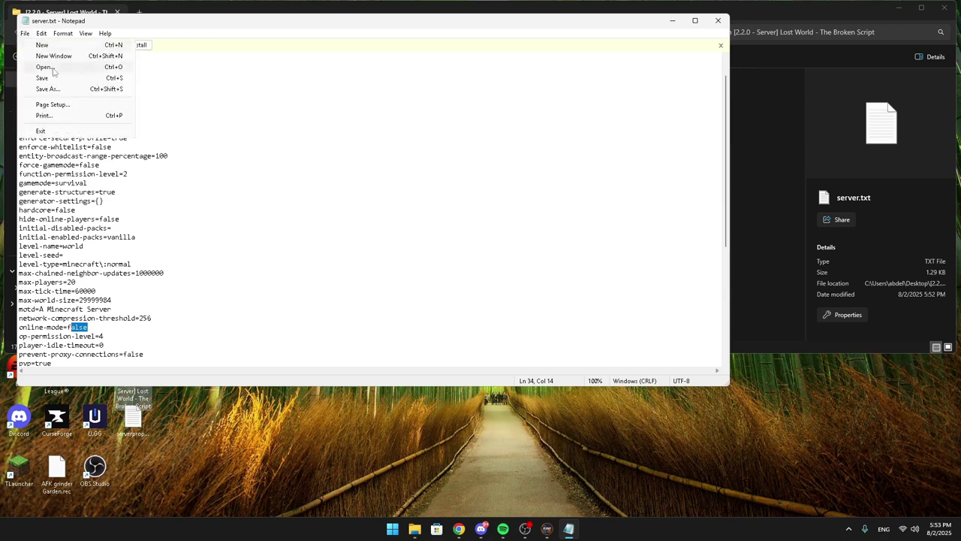
click(46, 78)
click(718, 20)
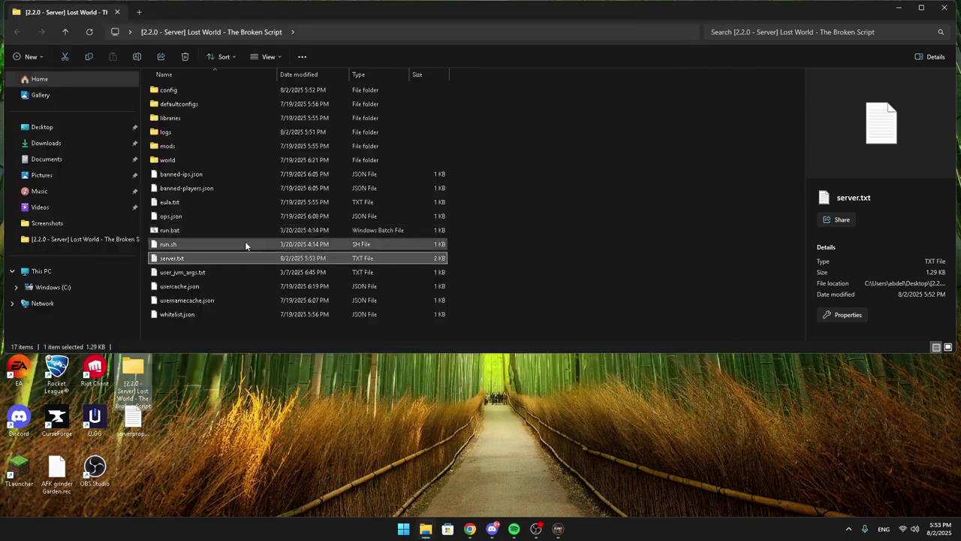
Step: Rename server.txt back to server.properties and accept the file extension change
right_click(214, 265)
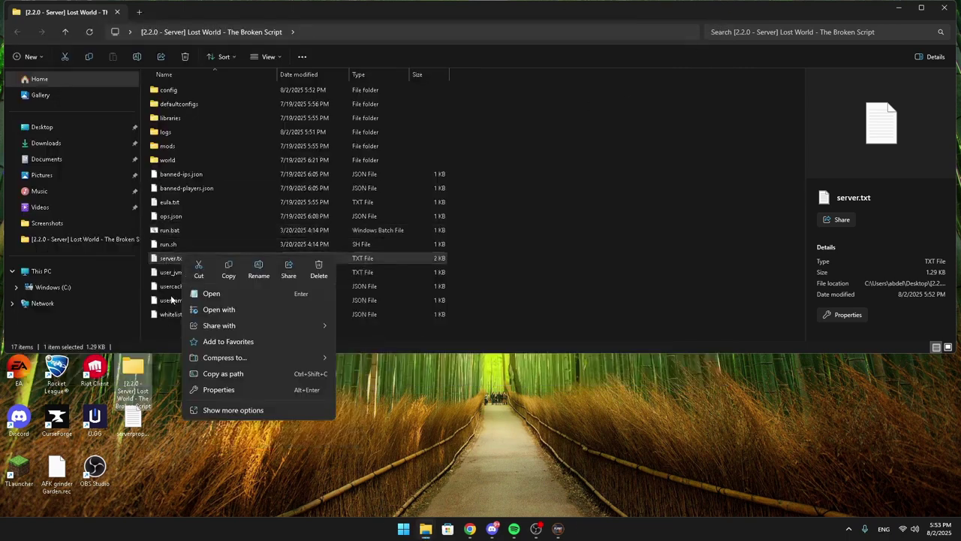
click(237, 411)
click(211, 430)
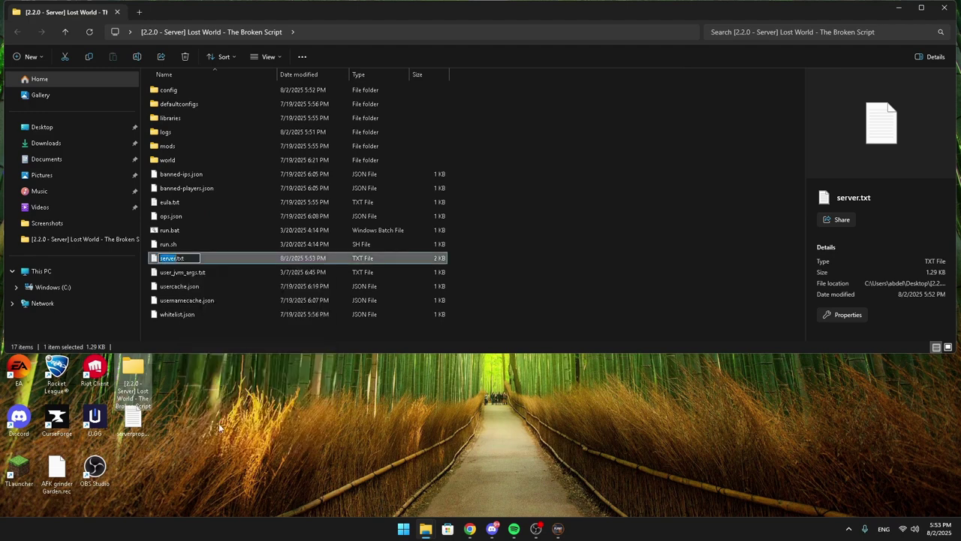
click(193, 257)
key(BackSpace)
key(BackSpace)
key(BackSpace)
text(proper)
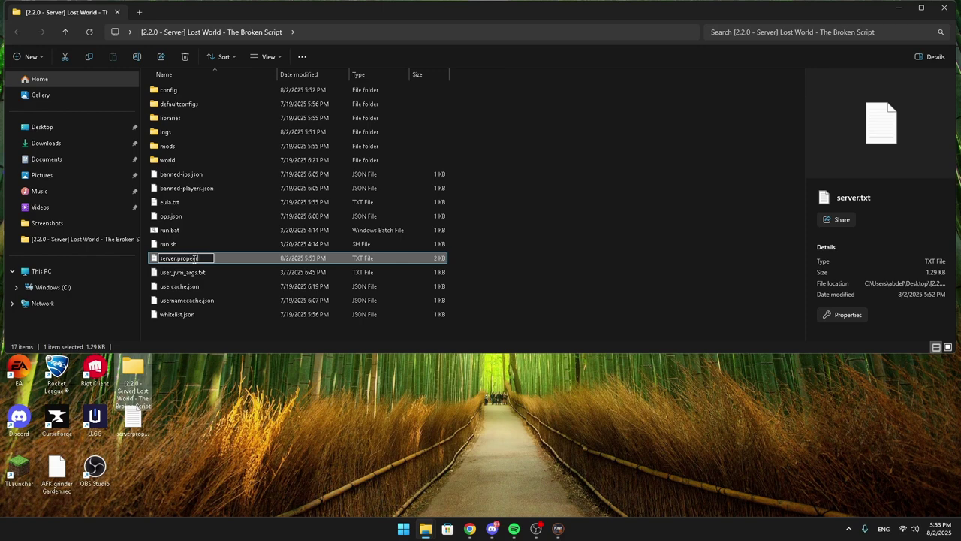
text(ties)
key(Return)
click(525, 267)
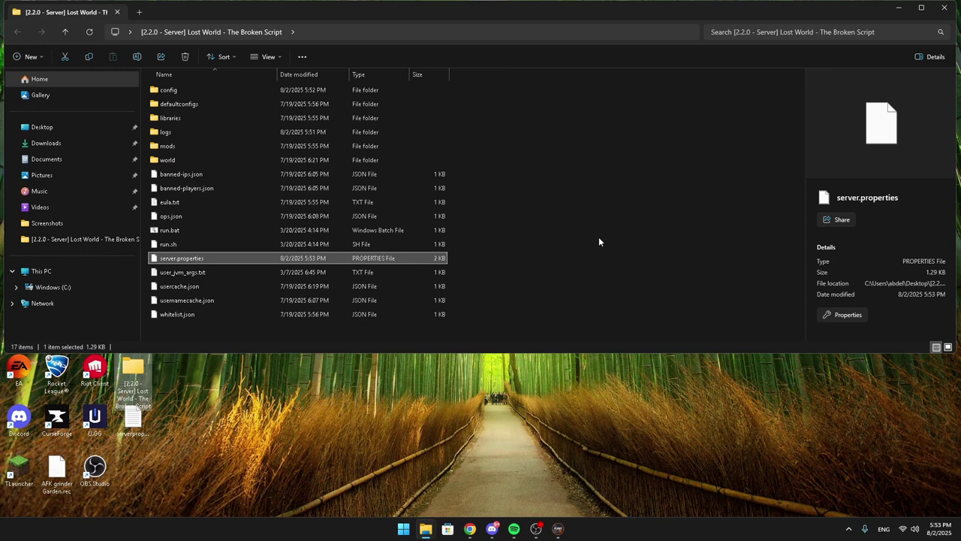
Step: Switch to the Playit.gg console to examine the tunnel's join address, and minimize the console
click(558, 533)
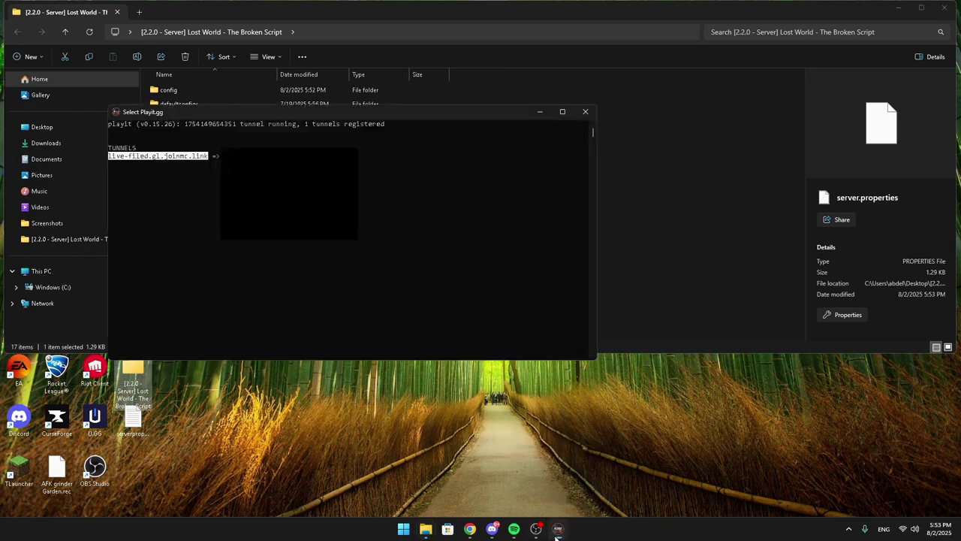
click(174, 188)
double_click(133, 159)
click(540, 111)
Step: Browse the mod files in the Lost World server's mods folder and return to the server folder
double_click(213, 153)
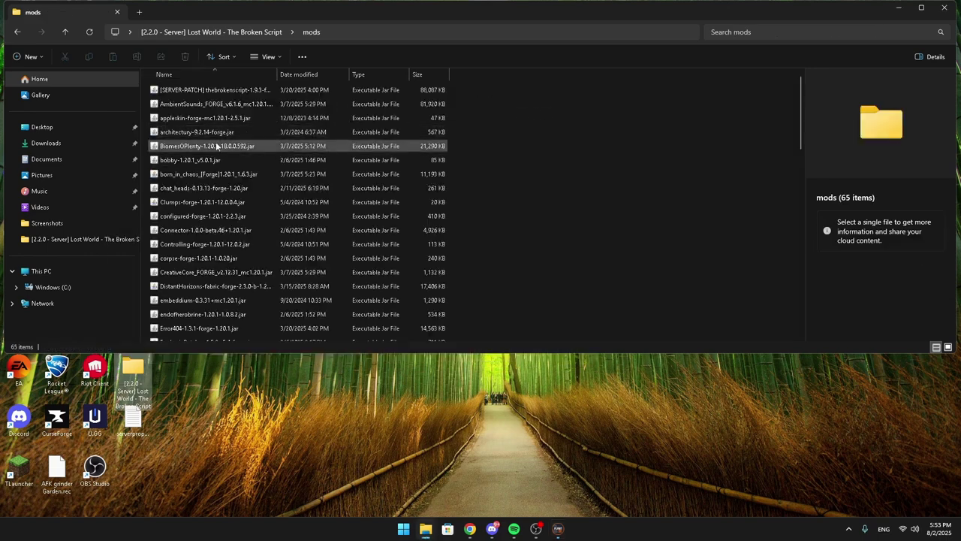
scroll(214, 150, down, 5)
scroll(188, 162, up, 5)
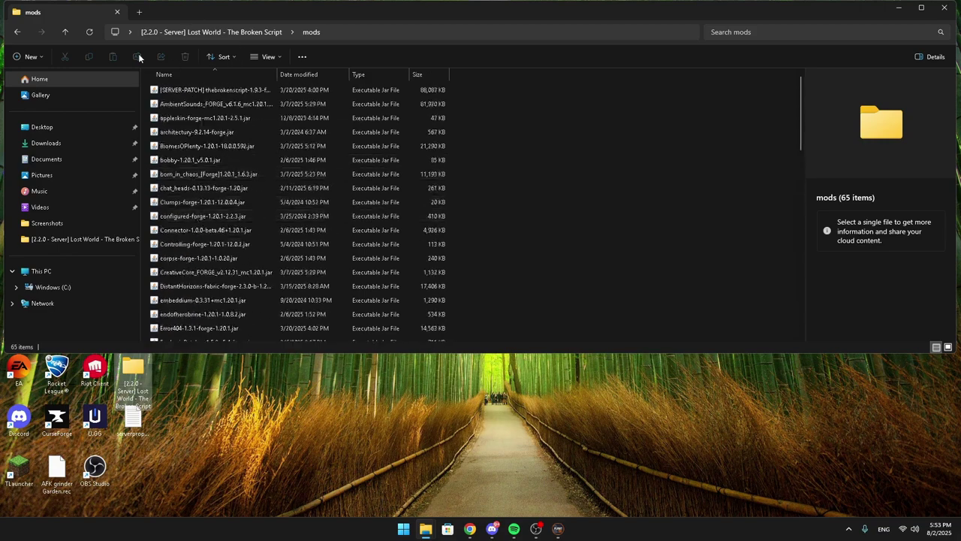
click(17, 31)
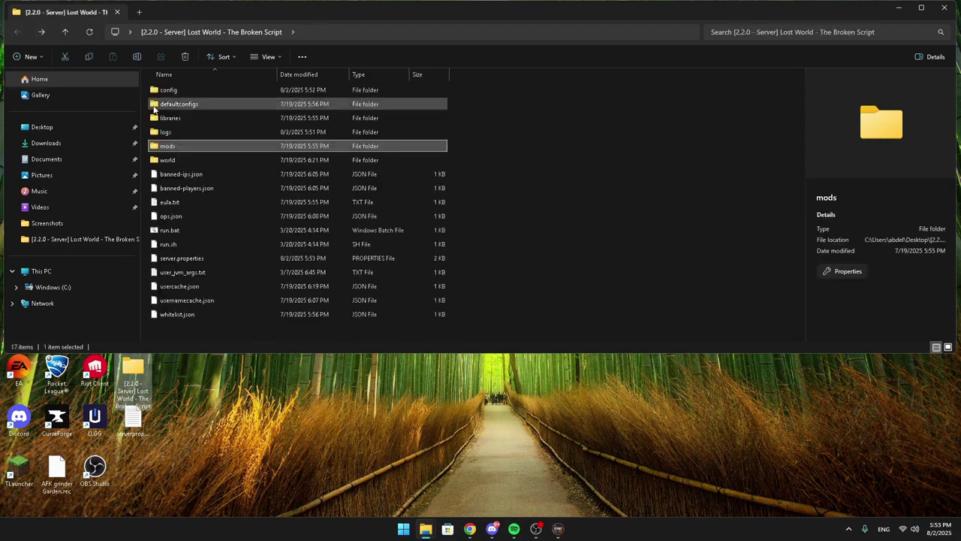